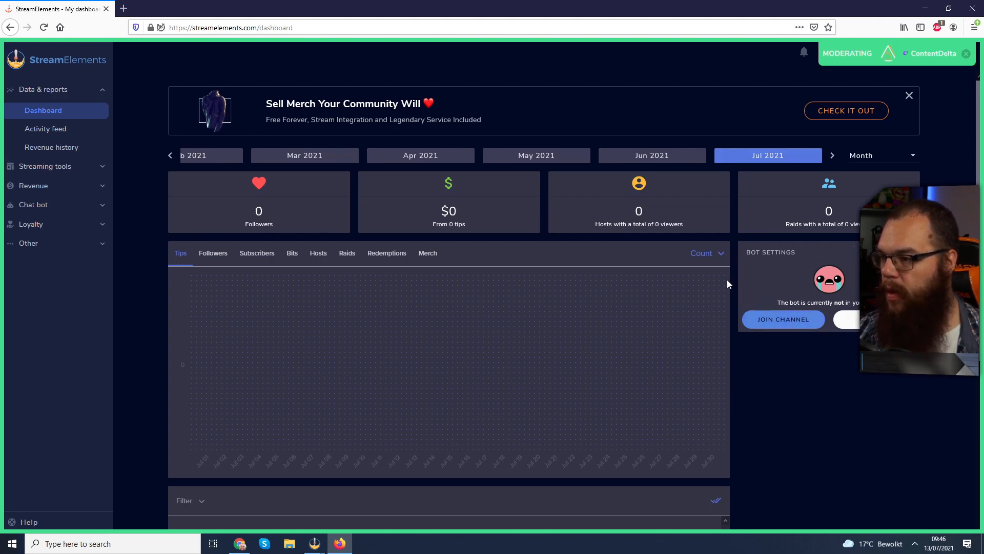
Make the chat bot join the channel from the dashboard's bot settings
{"action": "left_click", "coordinate": [781, 318]}
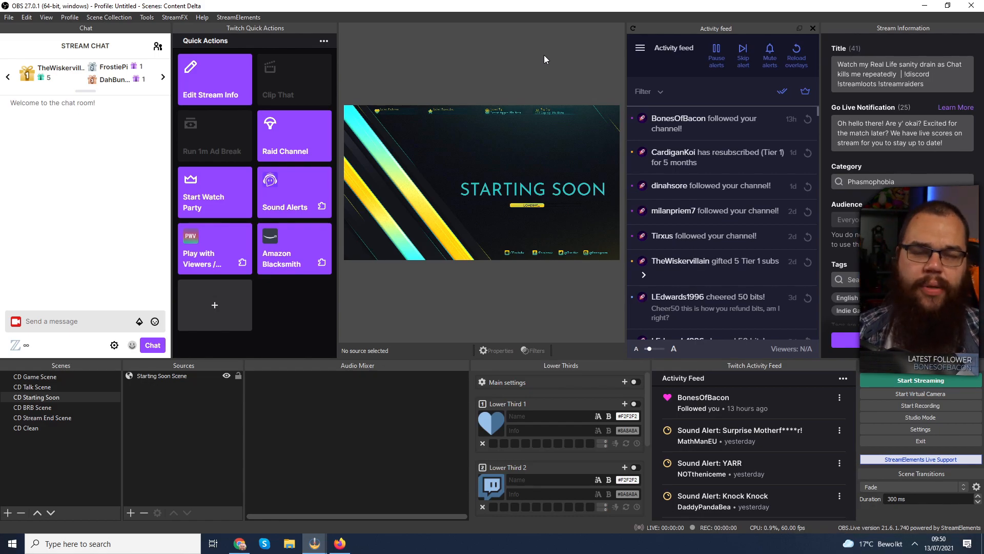
Switch to OBS, change the custom bot name in the activity feed's stream settings to mathboteu, and send a test message
{"action": "left_click", "coordinate": [640, 50]}
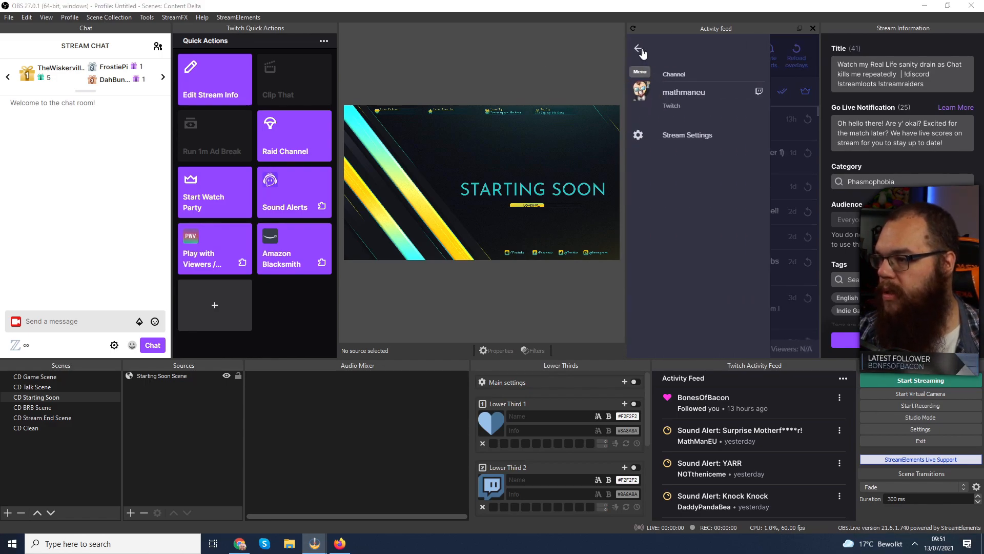
{"action": "left_click", "coordinate": [683, 136]}
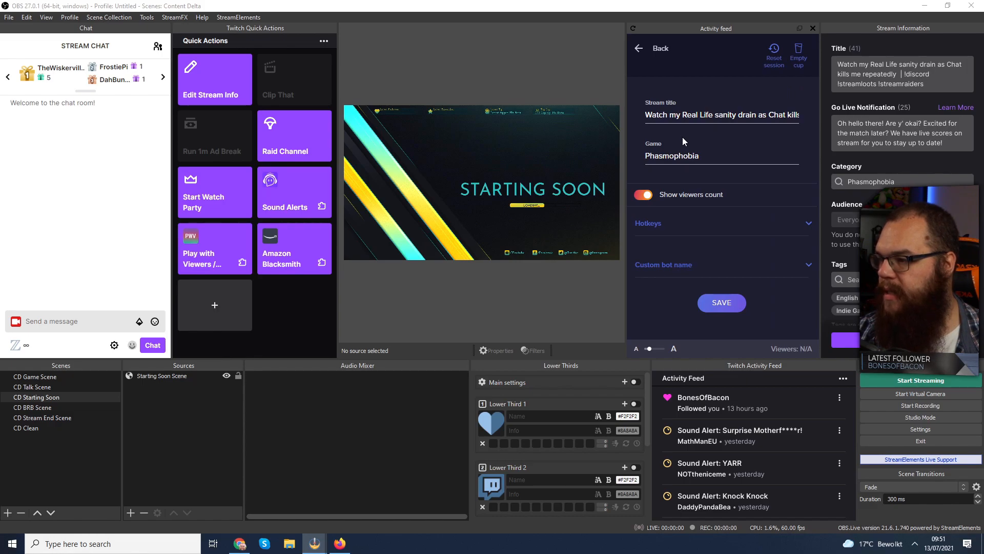
{"action": "scroll", "coordinate": [707, 259], "scroll_direction": "down", "scroll_amount": 4}
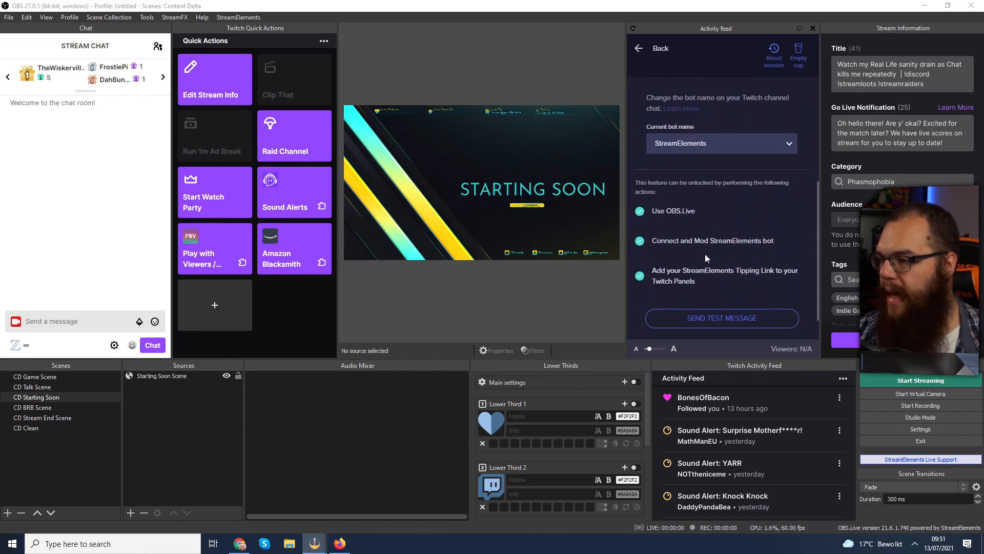
{"action": "left_click", "coordinate": [712, 143]}
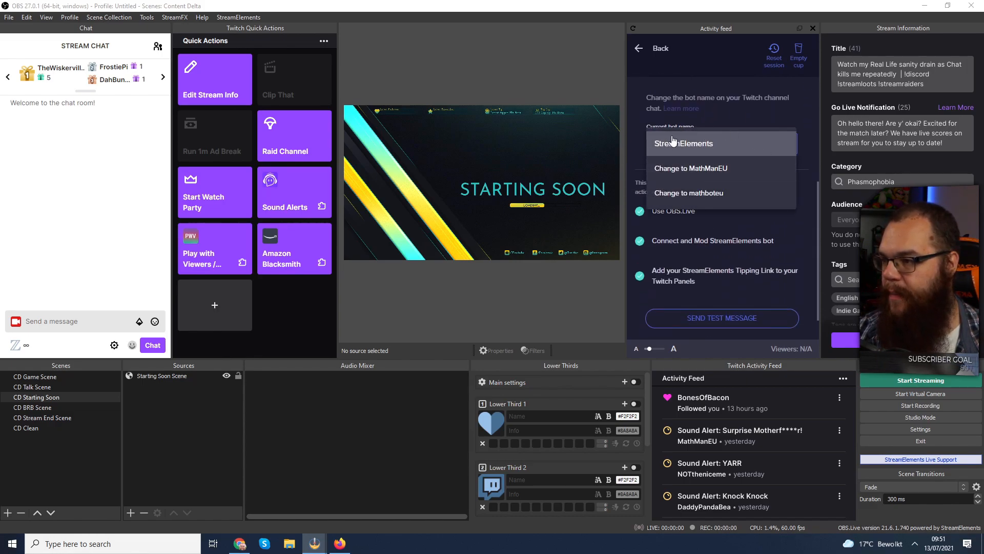
{"action": "left_click", "coordinate": [702, 194]}
{"action": "scroll", "coordinate": [719, 290], "scroll_direction": "down", "scroll_amount": 2}
{"action": "left_click", "coordinate": [721, 311]}
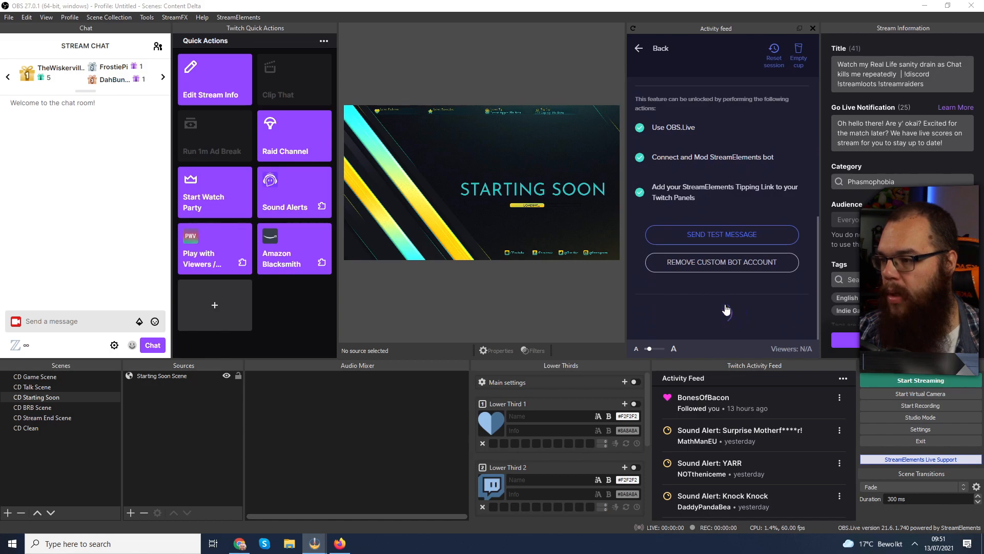
{"action": "left_click", "coordinate": [727, 234]}
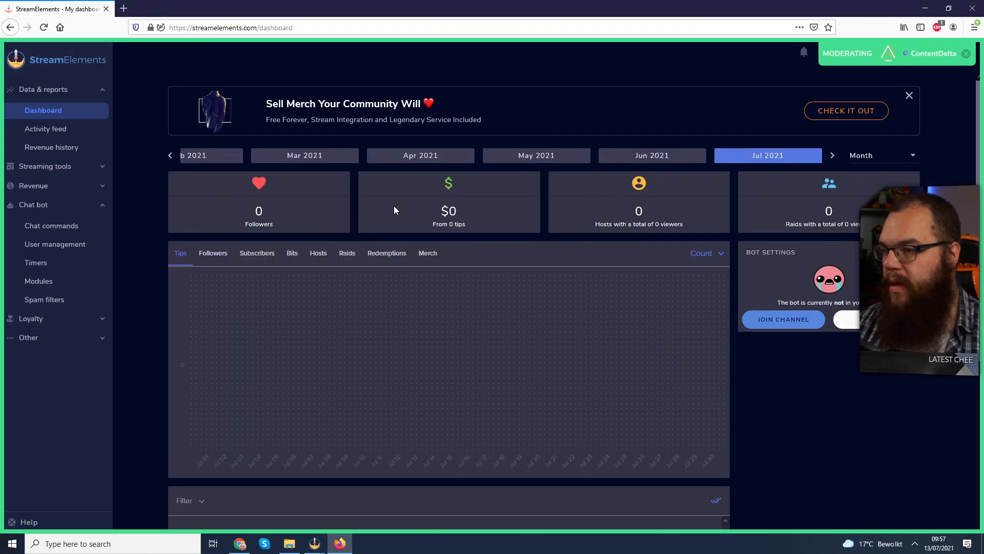
In the StreamElements dashboard's spam filters, create a banned words group named Followbot with a timeout length of 100000
{"action": "left_click", "coordinate": [65, 302]}
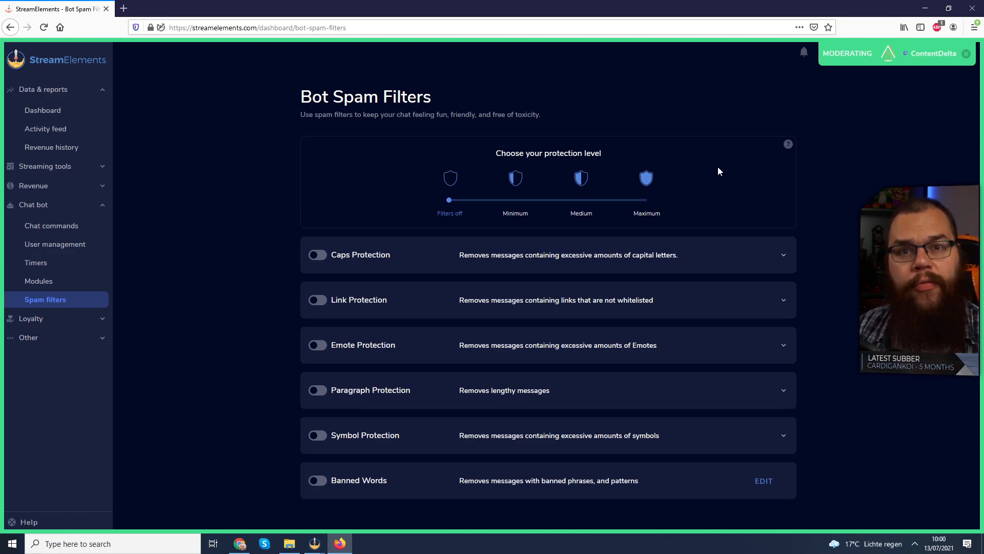
{"action": "left_click", "coordinate": [766, 482]}
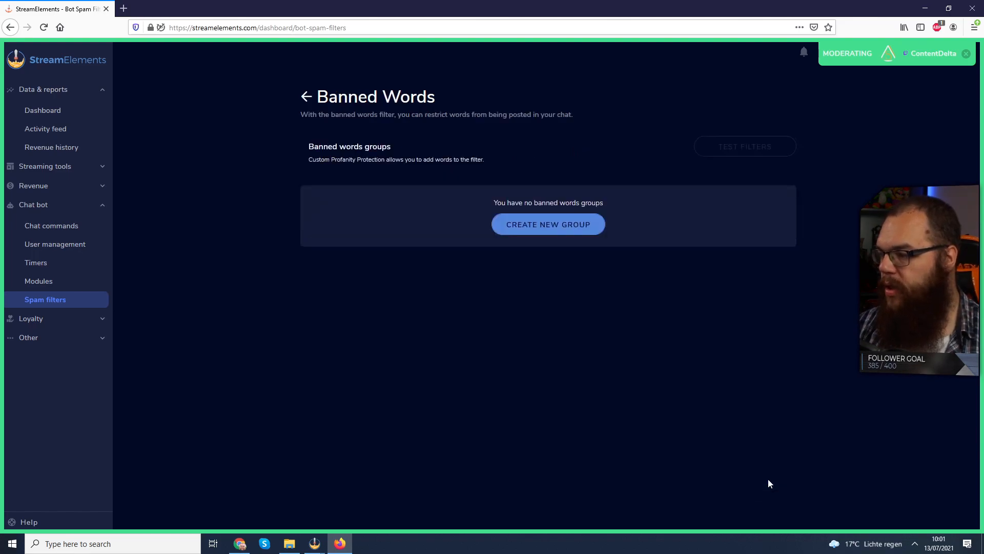
{"action": "left_click", "coordinate": [541, 225]}
{"action": "left_click", "coordinate": [439, 237]}
{"action": "type", "text": "Followbot"}
{"action": "key", "text": "Tab"}
{"action": "type", "text": "100000"}
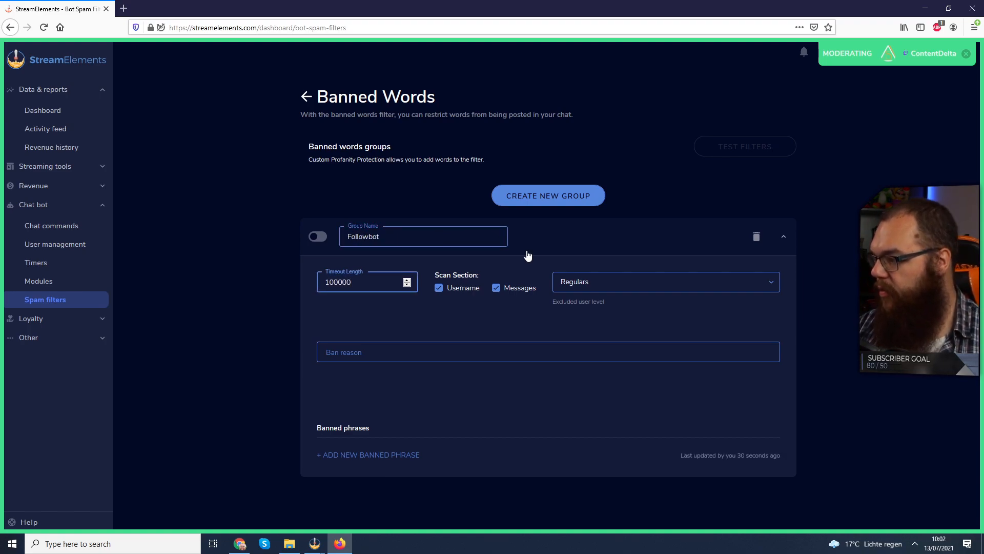
{"action": "left_click", "coordinate": [527, 252]}
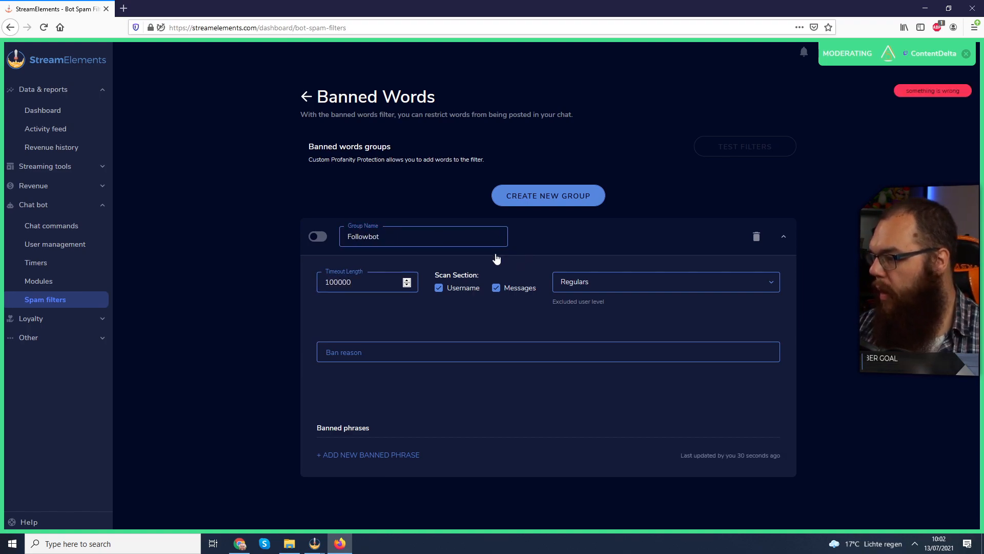
Add the banned phrases "bigfollows" and "big follows" to the Followbot group
{"action": "left_click", "coordinate": [392, 458]}
{"action": "left_click", "coordinate": [512, 471]}
{"action": "type", "text": "bigfollows"}
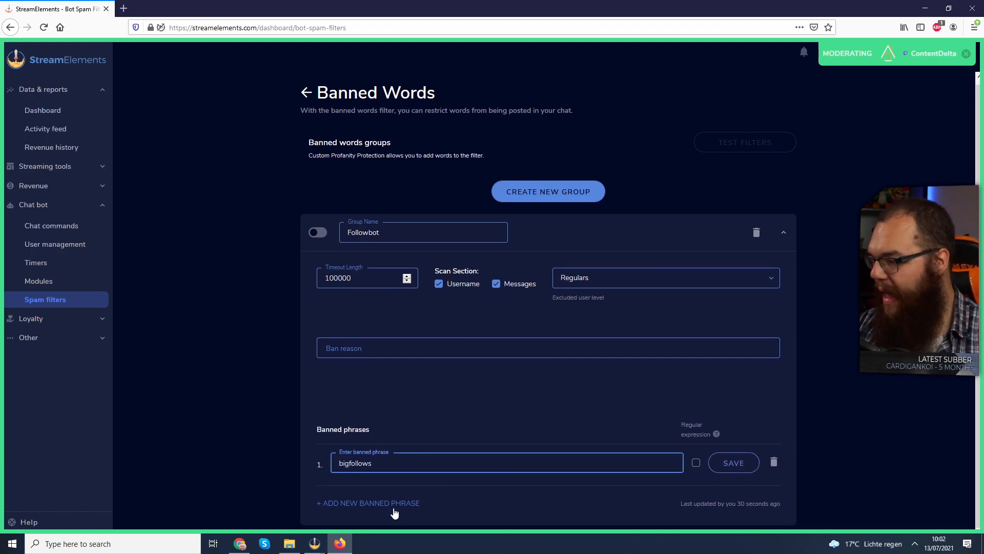
{"action": "left_click", "coordinate": [391, 498]}
{"action": "left_click", "coordinate": [413, 505]}
{"action": "type", "text": "big fol"}
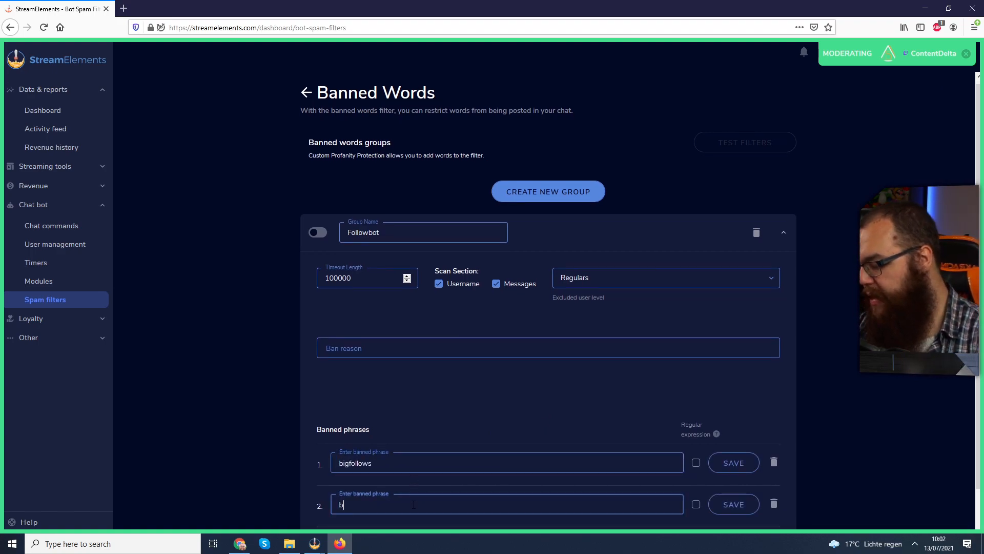
{"action": "type", "text": "lows"}
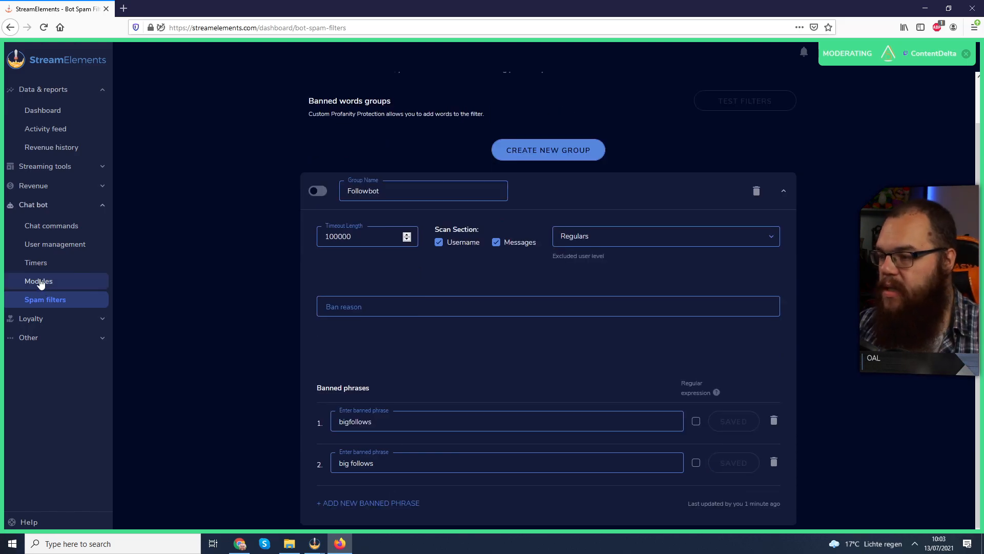
Turn off the Live Announcements module in the bot modules
{"action": "left_click", "coordinate": [57, 286]}
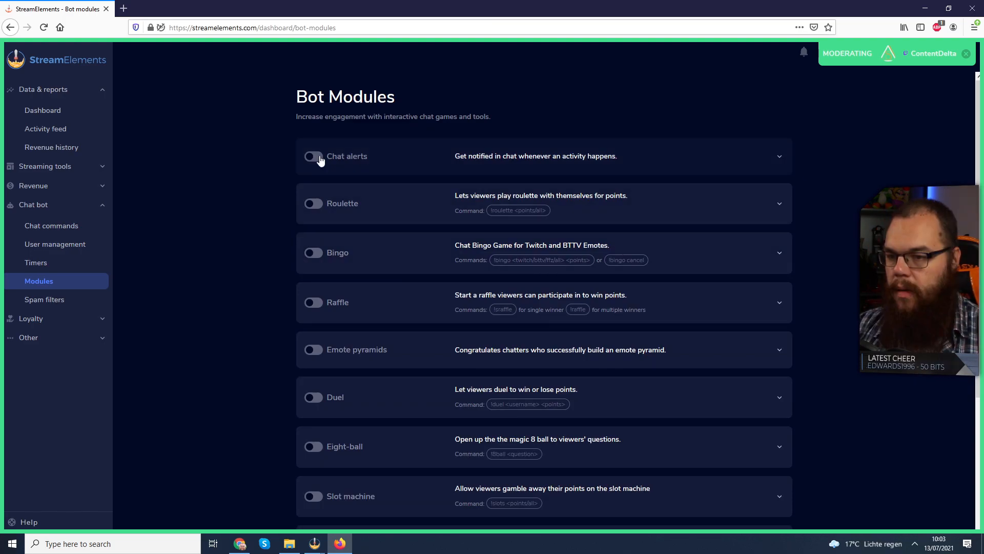
{"action": "scroll", "coordinate": [319, 160], "scroll_direction": "down", "scroll_amount": 1}
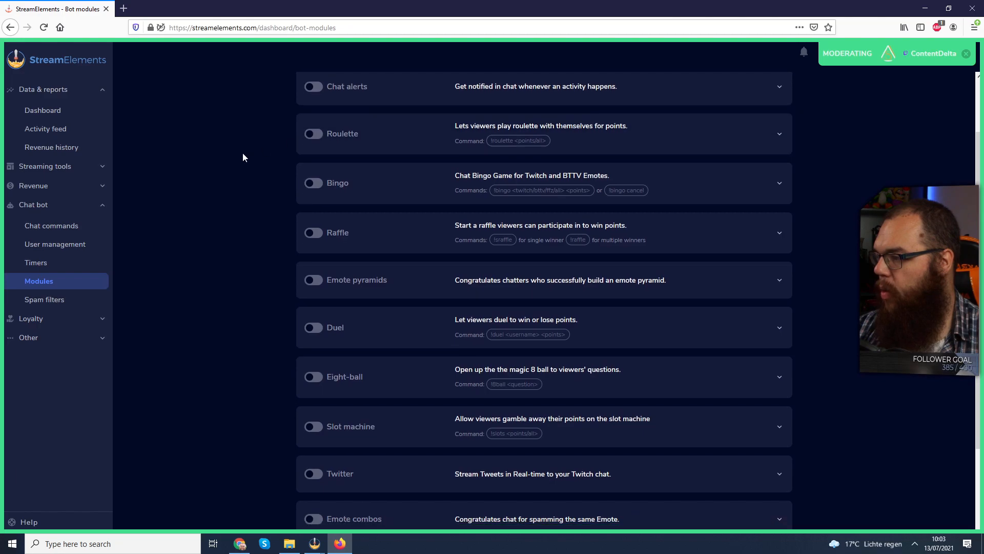
{"action": "scroll", "coordinate": [242, 152], "scroll_direction": "down", "scroll_amount": 2}
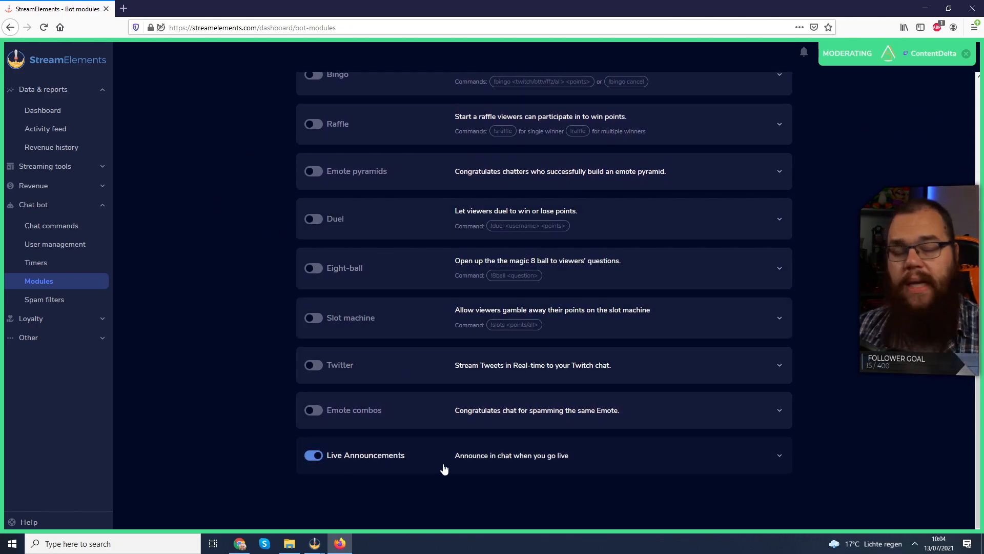
{"action": "left_click", "coordinate": [312, 455]}
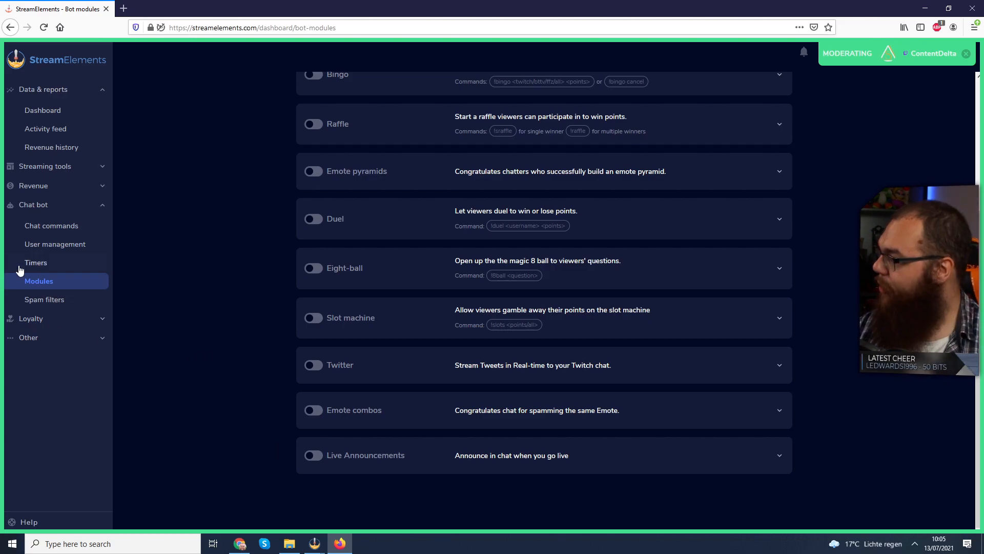
Enable the default !8ball chat command
{"action": "left_click", "coordinate": [68, 229]}
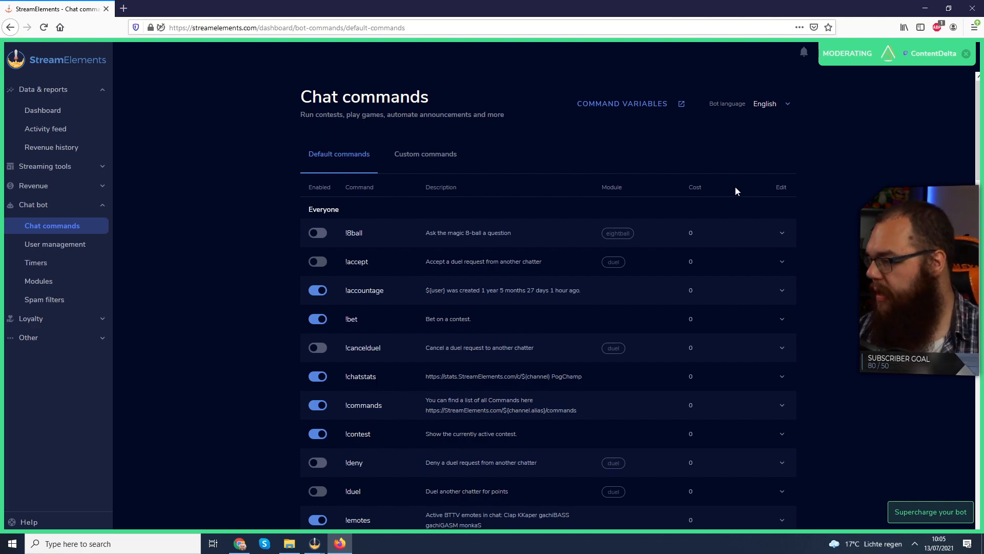
{"action": "left_click", "coordinate": [319, 232]}
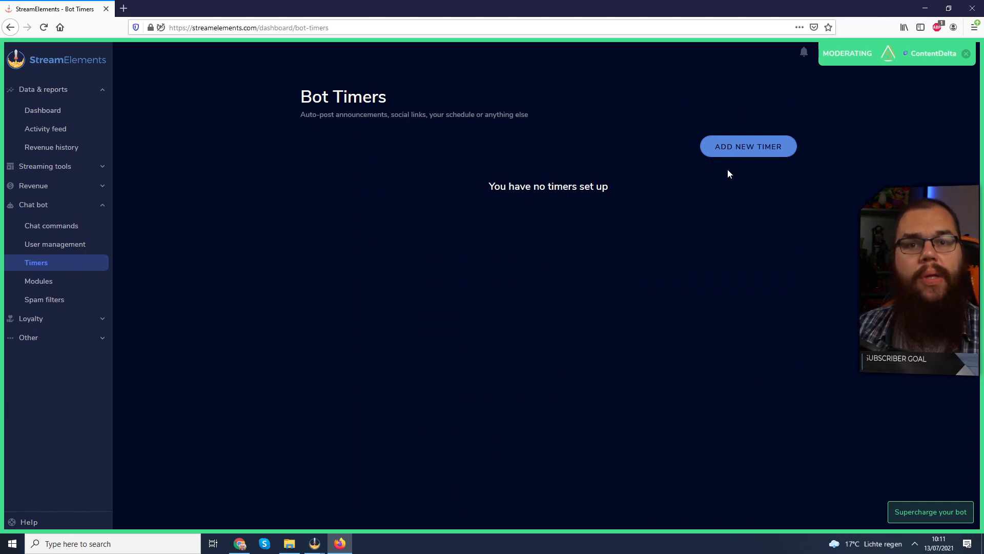
Add a new bot timer and give Timer 1 two additional response messages
{"action": "left_click", "coordinate": [740, 152]}
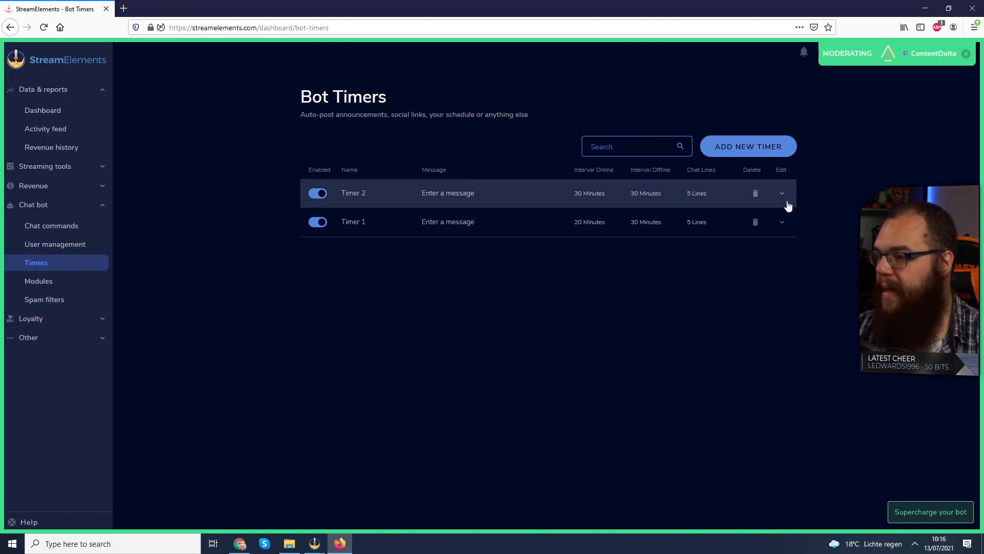
{"action": "left_click", "coordinate": [785, 226]}
{"action": "left_click", "coordinate": [347, 372]}
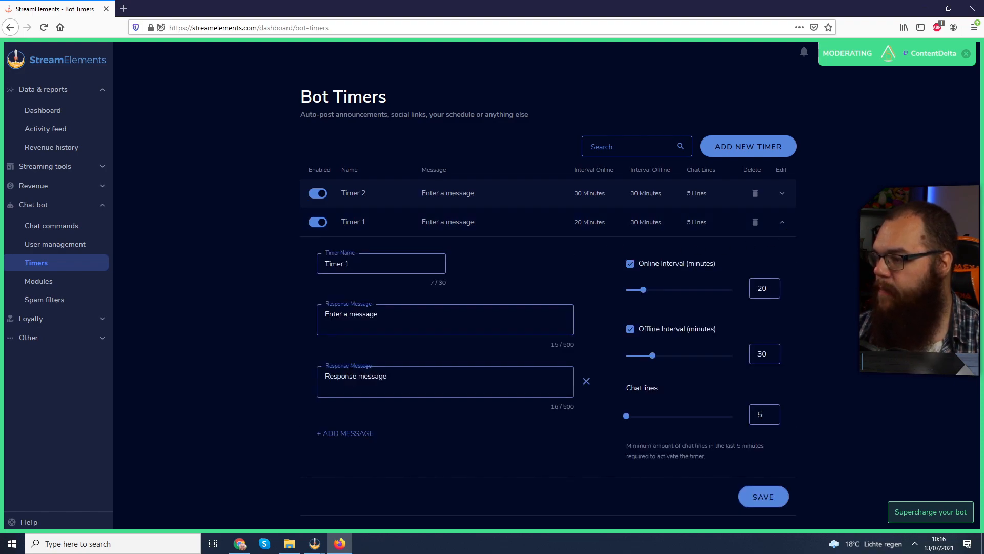
{"action": "left_click", "coordinate": [358, 433]}
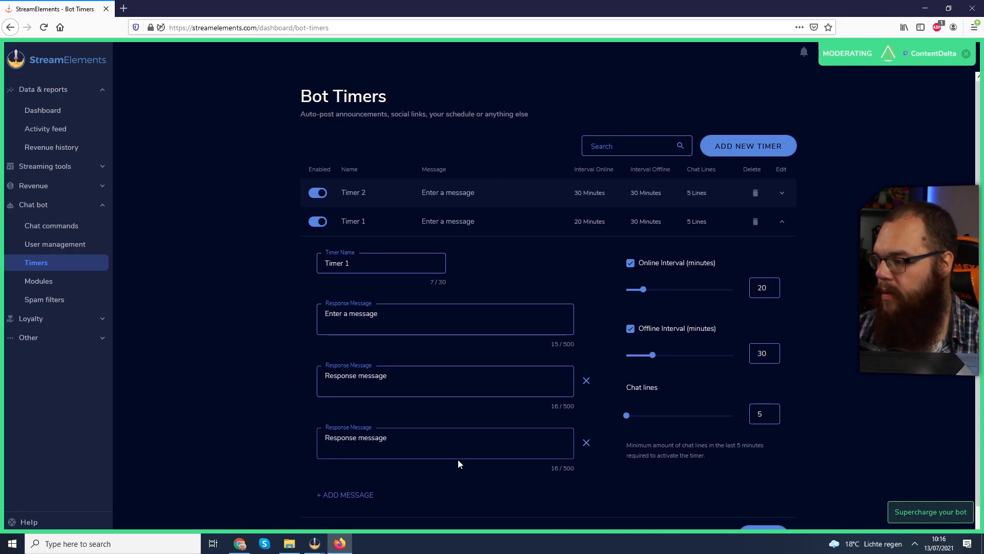
{"action": "scroll", "coordinate": [589, 267], "scroll_direction": "down", "scroll_amount": 1}
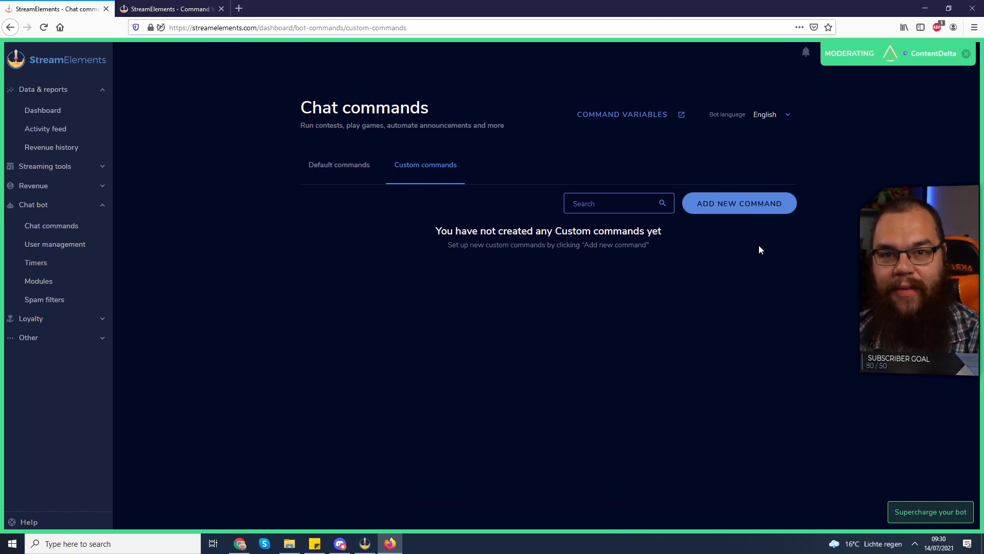
Start a new custom chat command and set its minimum user level to Moderator
{"action": "left_click", "coordinate": [741, 211]}
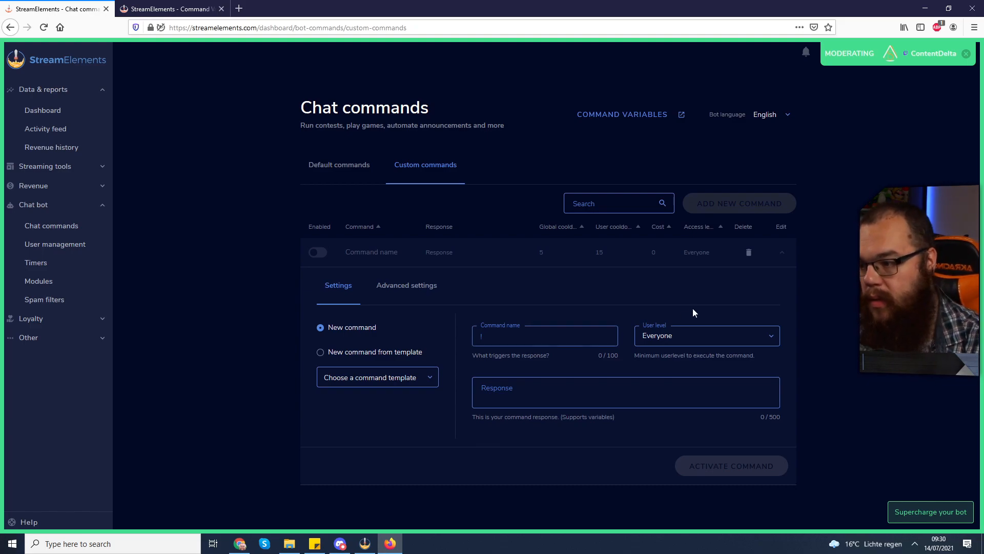
{"action": "left_click", "coordinate": [687, 338]}
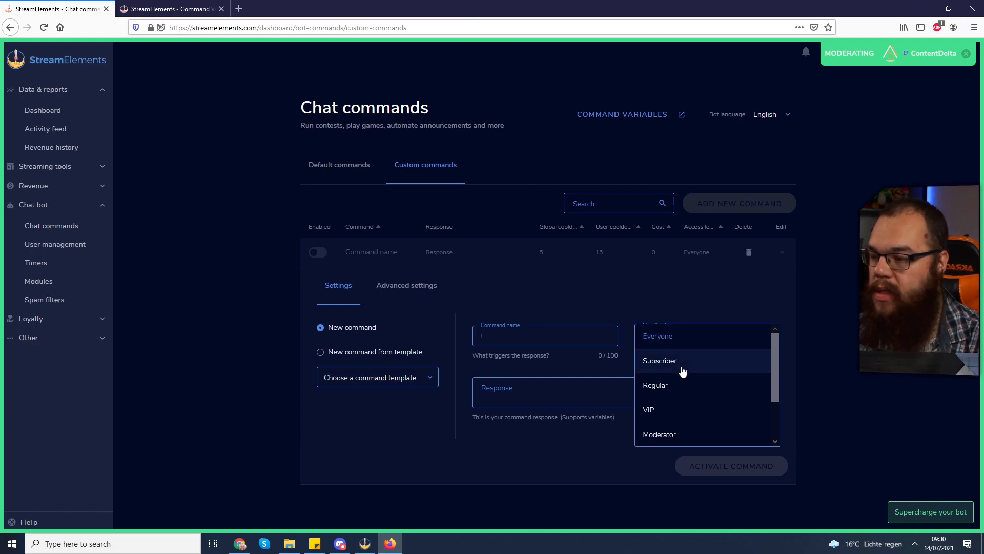
{"action": "scroll", "coordinate": [682, 371], "scroll_direction": "down", "scroll_amount": 2}
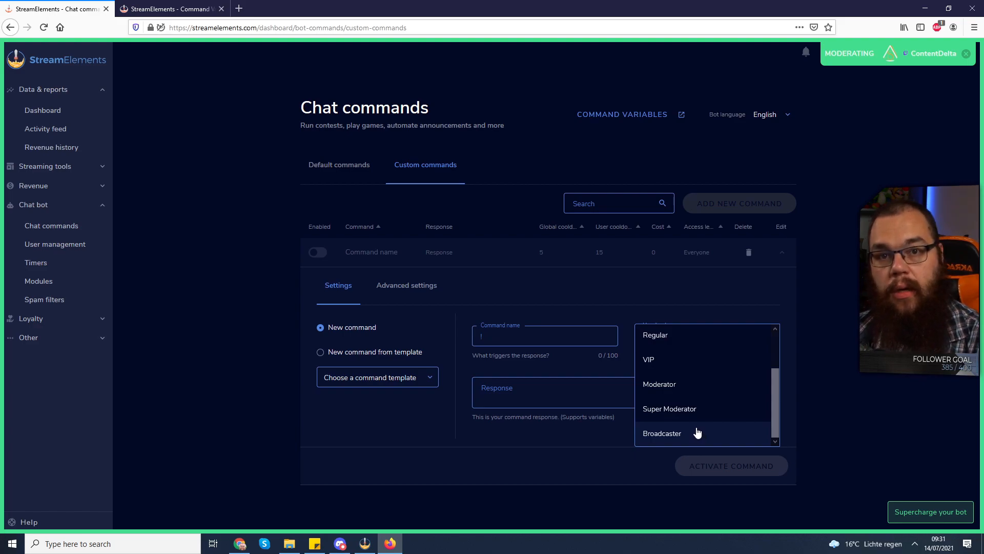
{"action": "scroll", "coordinate": [708, 359], "scroll_direction": "up", "scroll_amount": 2}
{"action": "scroll", "coordinate": [698, 390], "scroll_direction": "down", "scroll_amount": 2}
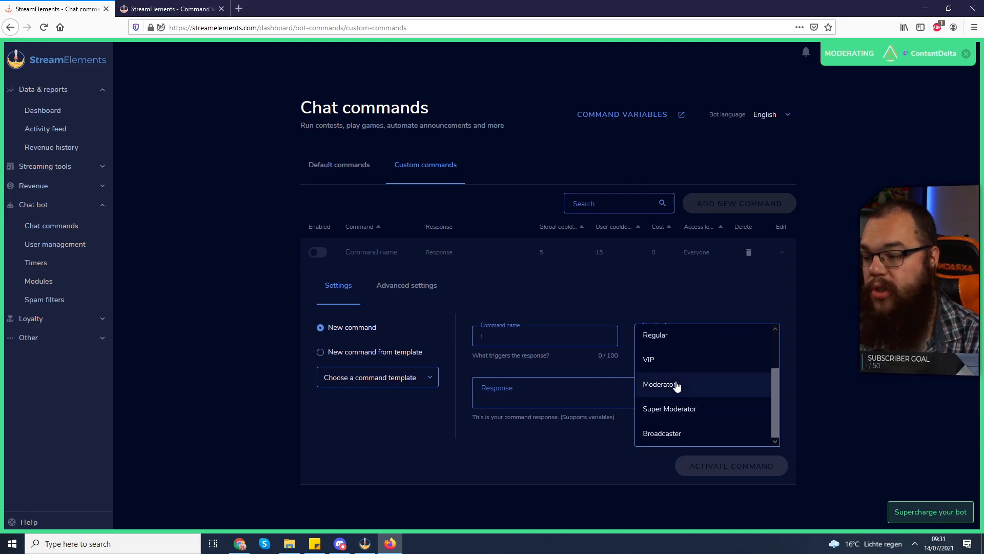
{"action": "left_click", "coordinate": [677, 385]}
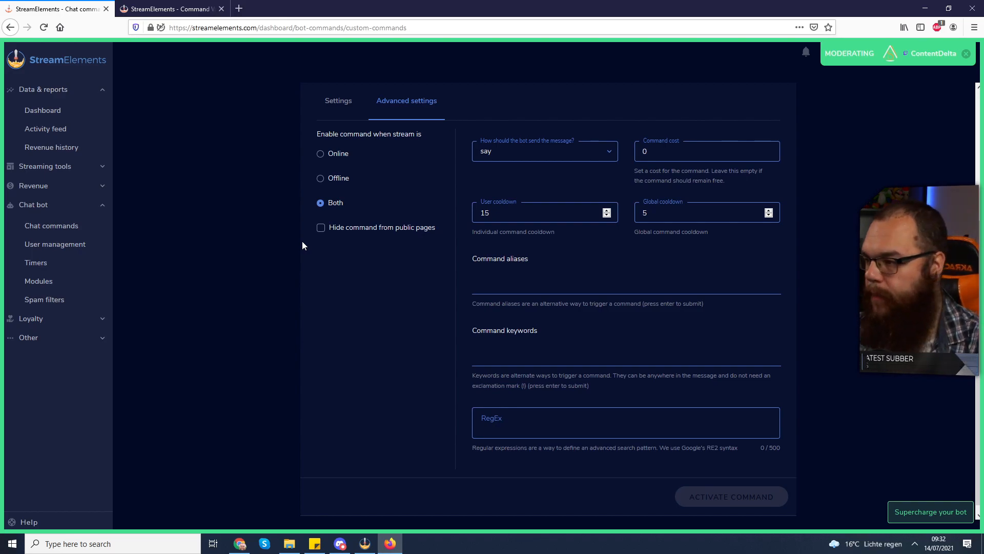
Review the new command's advanced settings and the options for how the bot sends its message
{"action": "scroll", "coordinate": [303, 245], "scroll_direction": "up", "scroll_amount": 4}
{"action": "scroll", "coordinate": [446, 279], "scroll_direction": "down", "scroll_amount": 1}
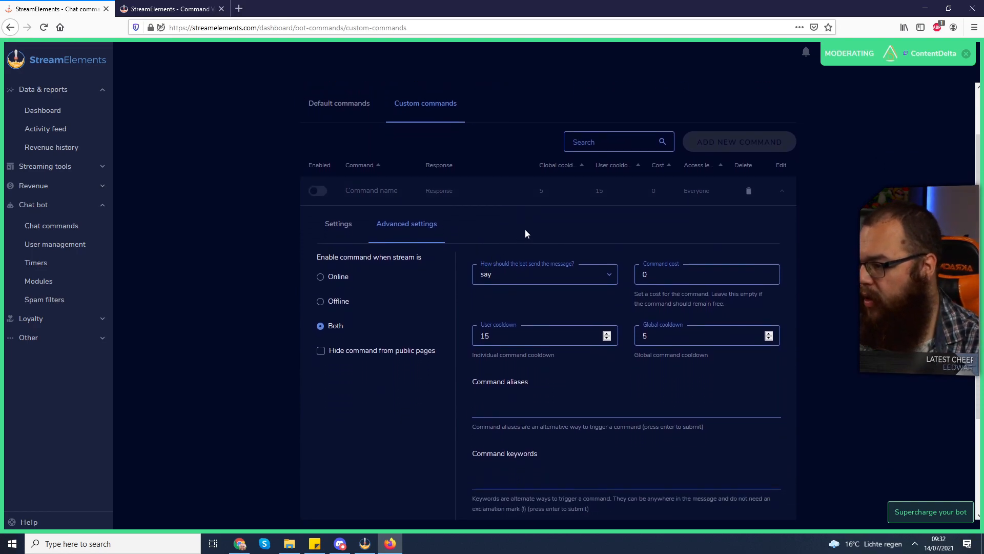
{"action": "scroll", "coordinate": [520, 234], "scroll_direction": "down", "scroll_amount": 1}
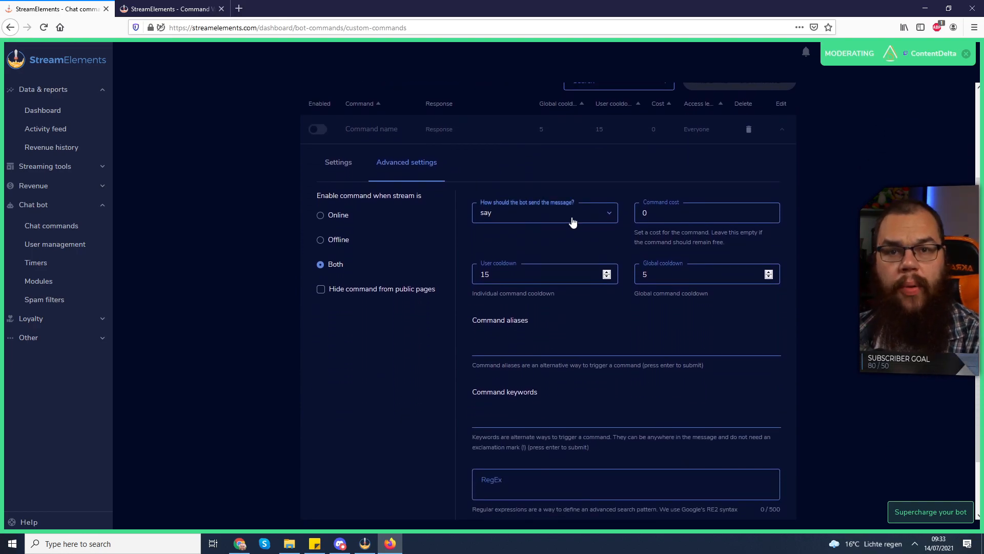
{"action": "left_click", "coordinate": [572, 221]}
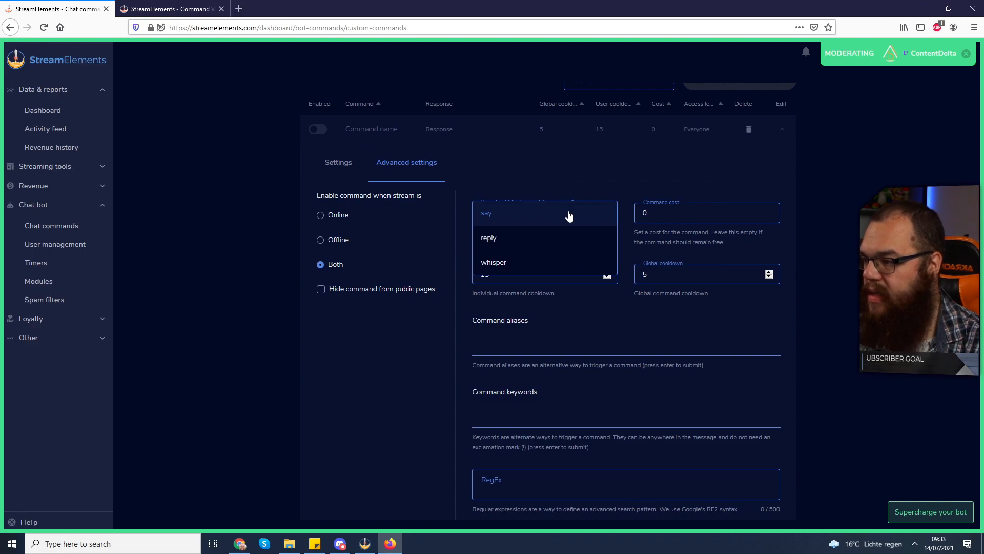
{"action": "left_click", "coordinate": [622, 164]}
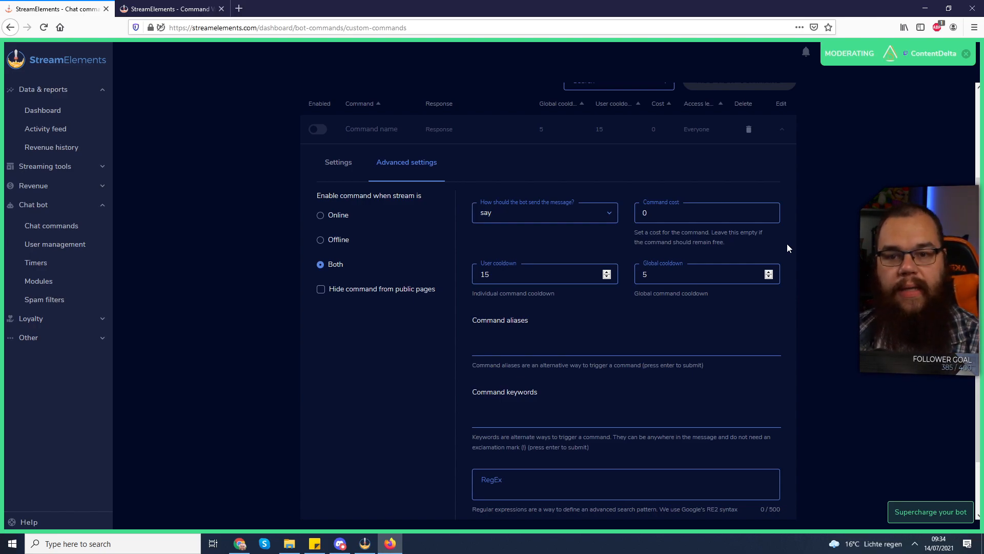
Add "pog" as a command keyword for the new custom command
{"action": "scroll", "coordinate": [789, 248], "scroll_direction": "down", "scroll_amount": 2}
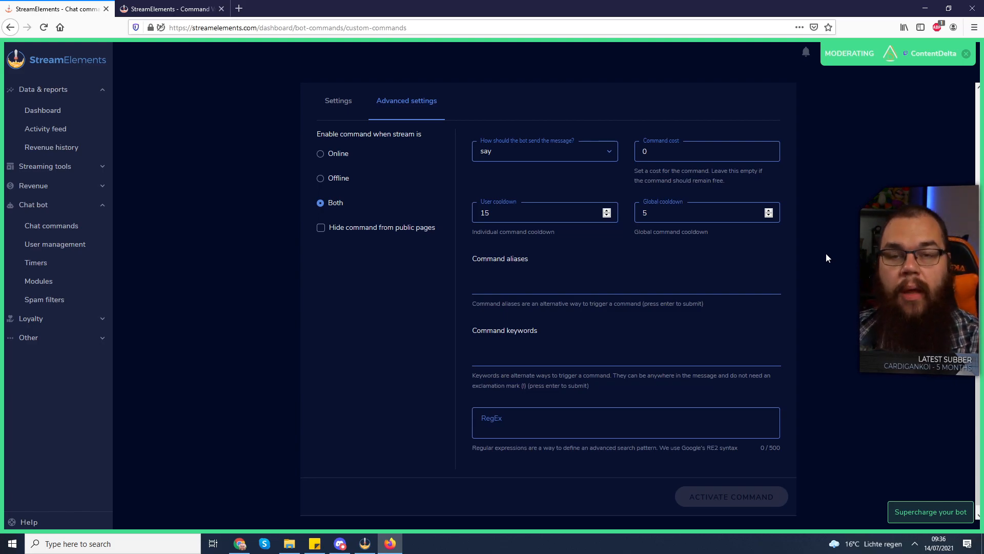
{"action": "left_click", "coordinate": [618, 350]}
{"action": "type", "text": "pog"}
{"action": "key", "text": "Return"}
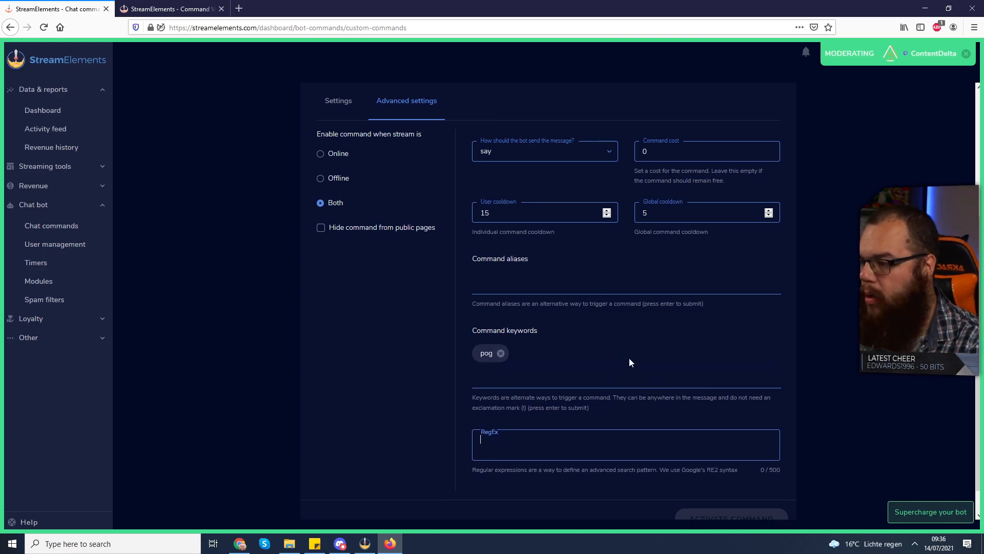
Try to add a second "pog" keyword to the new custom command
{"action": "type", "text": "poggers"}
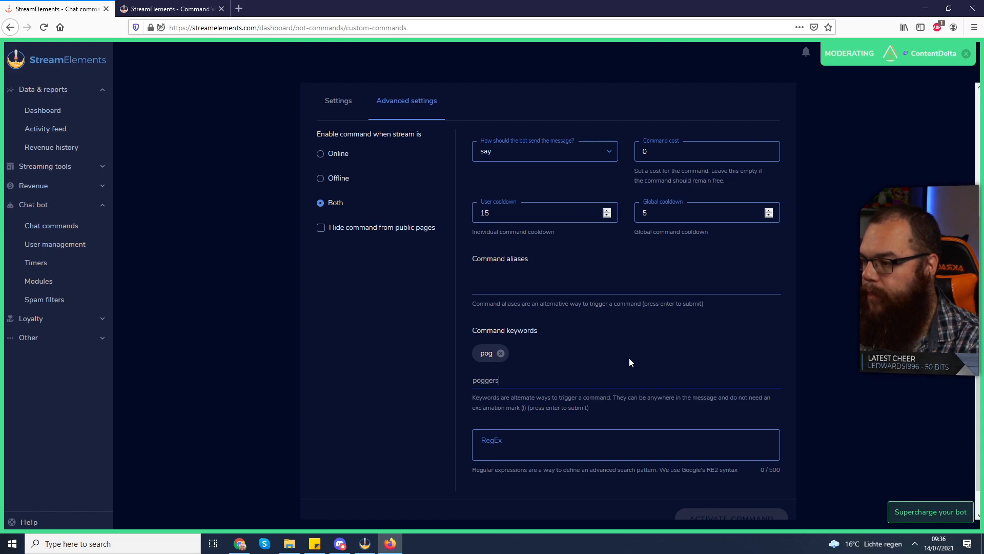
{"action": "key", "text": "BackSpace"}
{"action": "key", "text": "Return"}
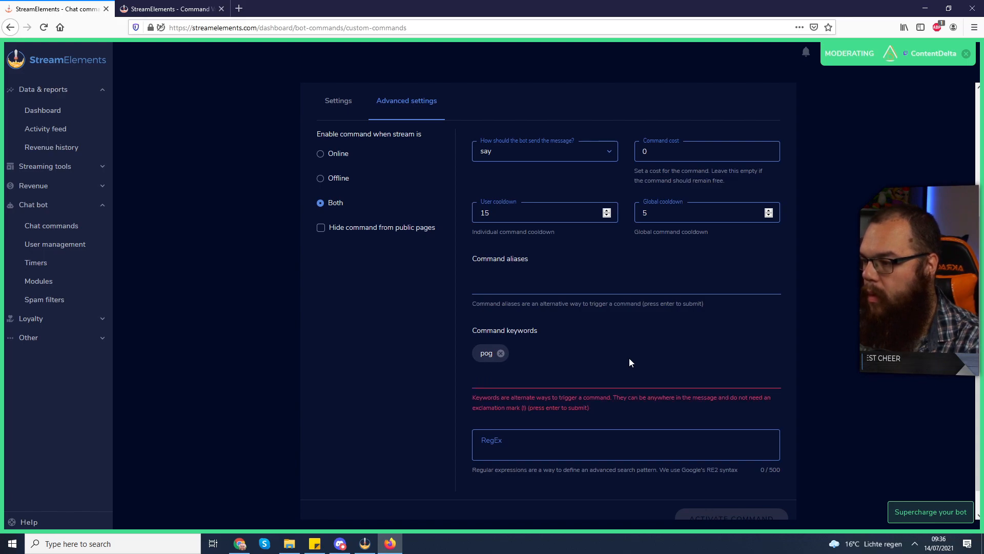
Remove the "pog" command keyword and enter the same keyword again
{"action": "left_click", "coordinate": [501, 353]}
{"action": "type", "text": "po"}
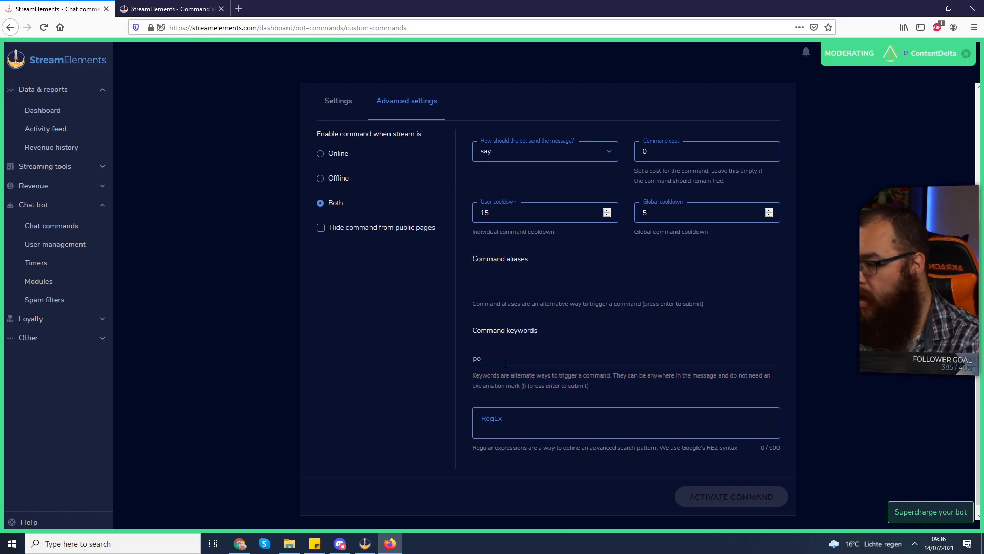
{"action": "key", "text": "BackSpace"}
{"action": "key", "text": "BackSpace"}
{"action": "type", "text": "pog"}
{"action": "key", "text": "BackSpace"}
{"action": "key", "text": "BackSpace"}
{"action": "key", "text": "BackSpace"}
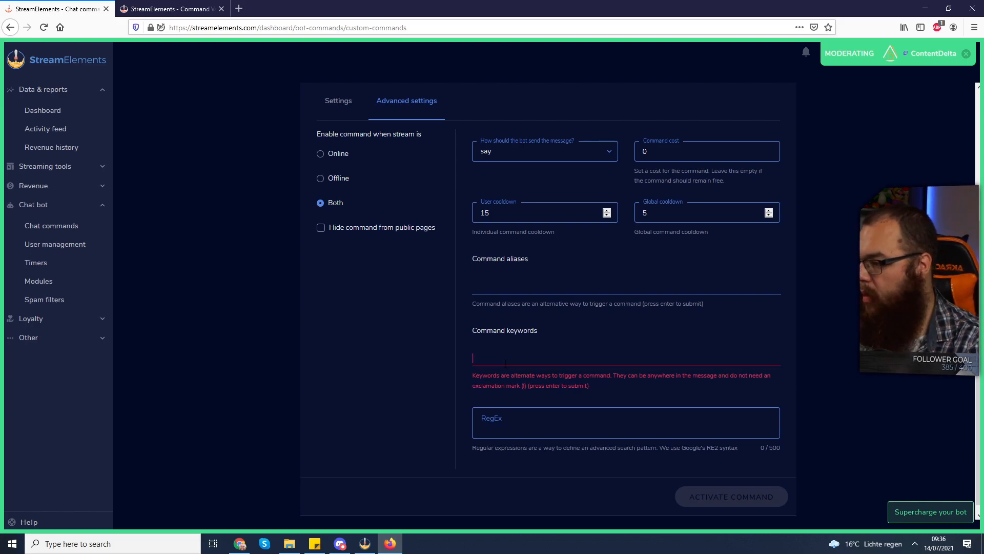
{"action": "type", "text": "pog"}
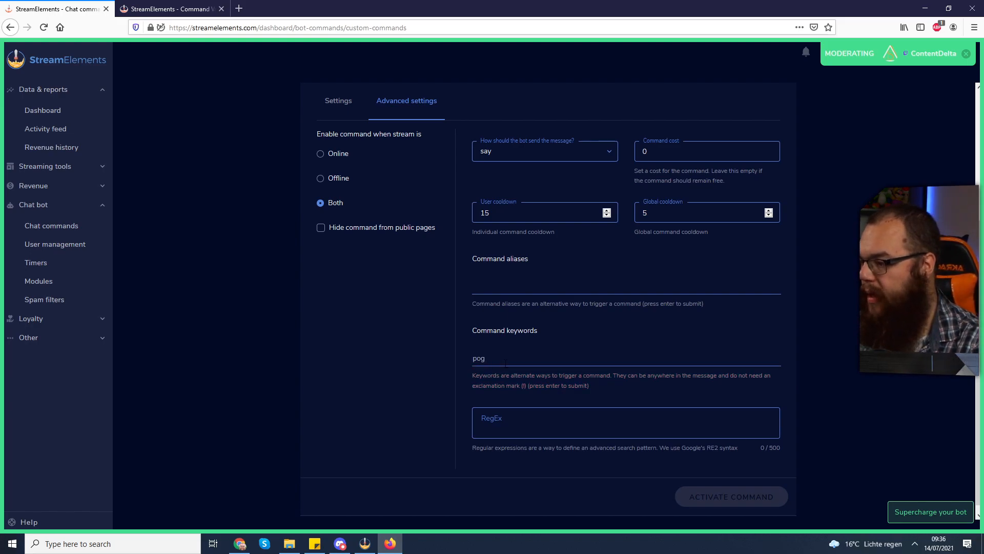
{"action": "key", "text": "Return"}
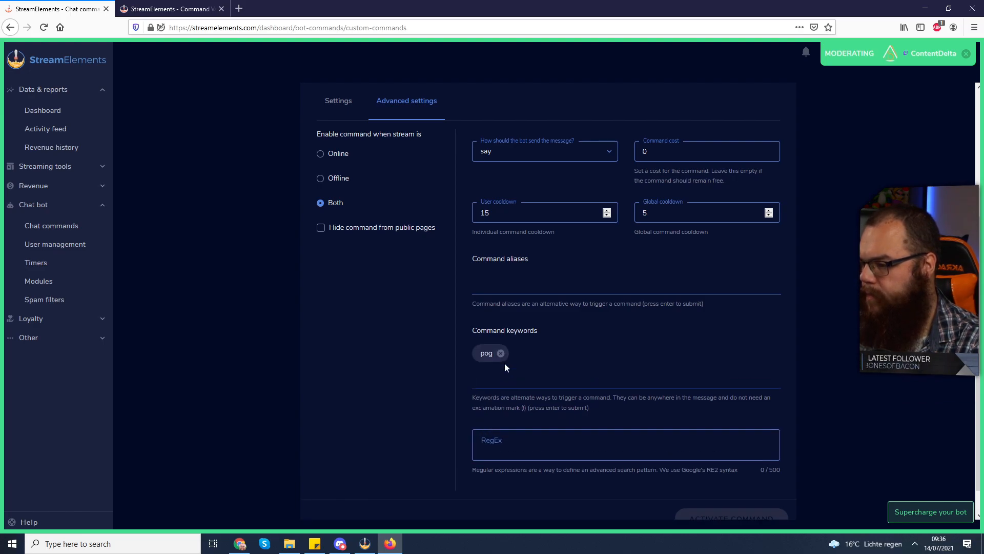
Delete the re-entered "pog" keyword and add it to the command once more
{"action": "left_click", "coordinate": [501, 353]}
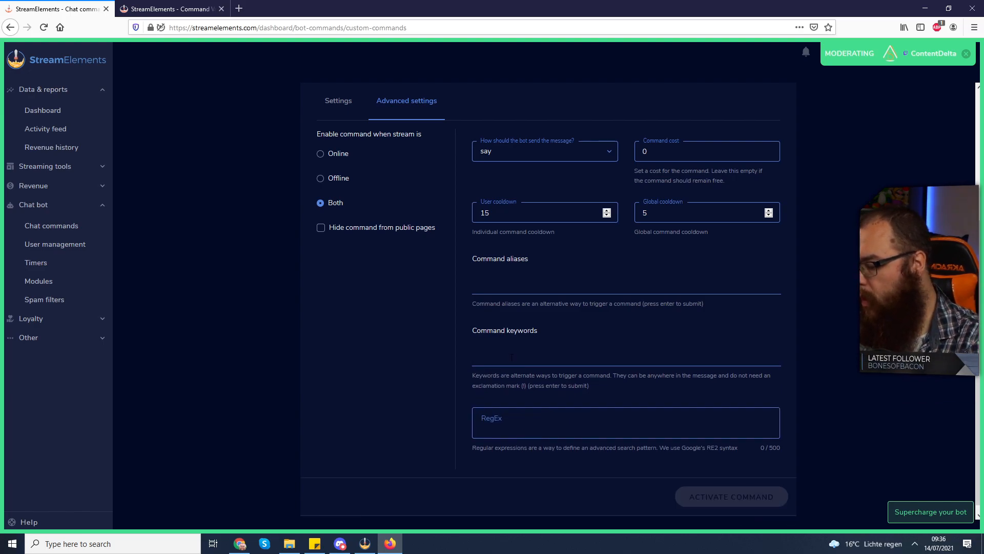
{"action": "type", "text": "pog."}
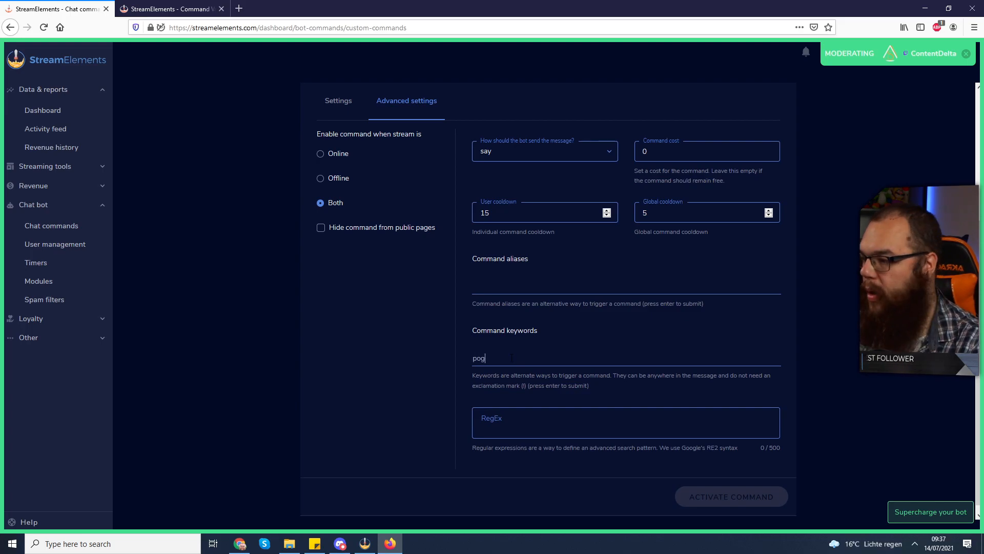
{"action": "key", "text": "Return"}
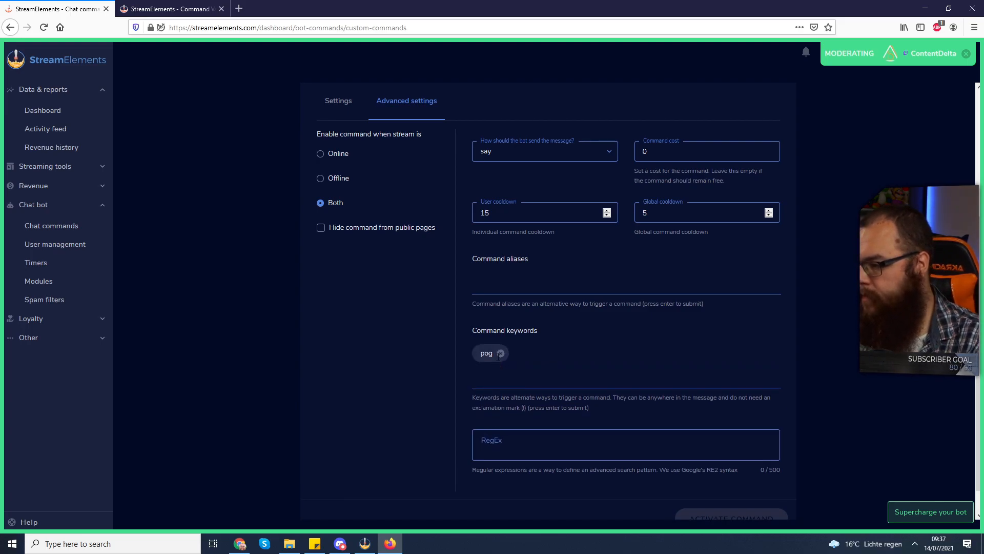
Replace the command keyword with a fresh "pog" entry and return to the new command's basic settings
{"action": "left_click", "coordinate": [500, 353]}
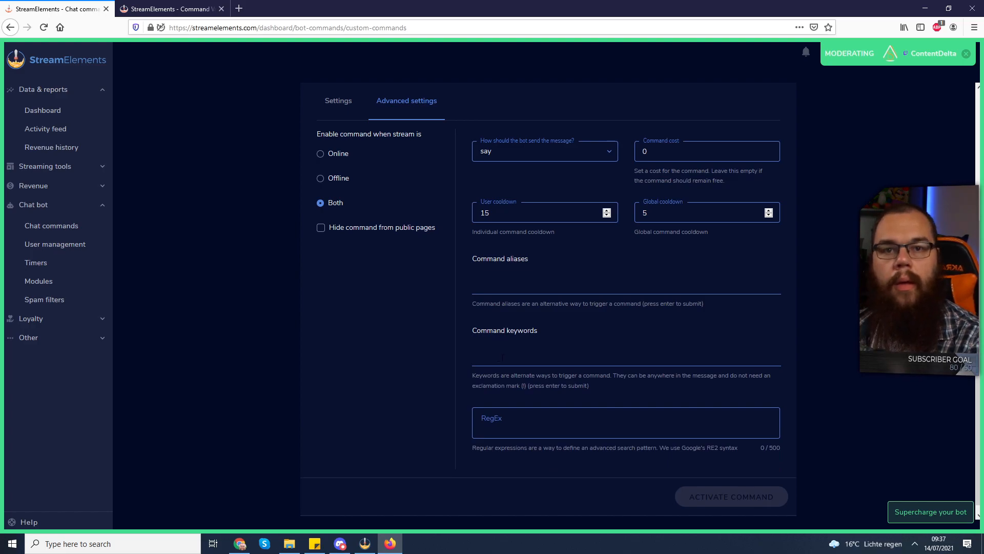
{"action": "type", "text": "pog"}
{"action": "key", "text": "Return"}
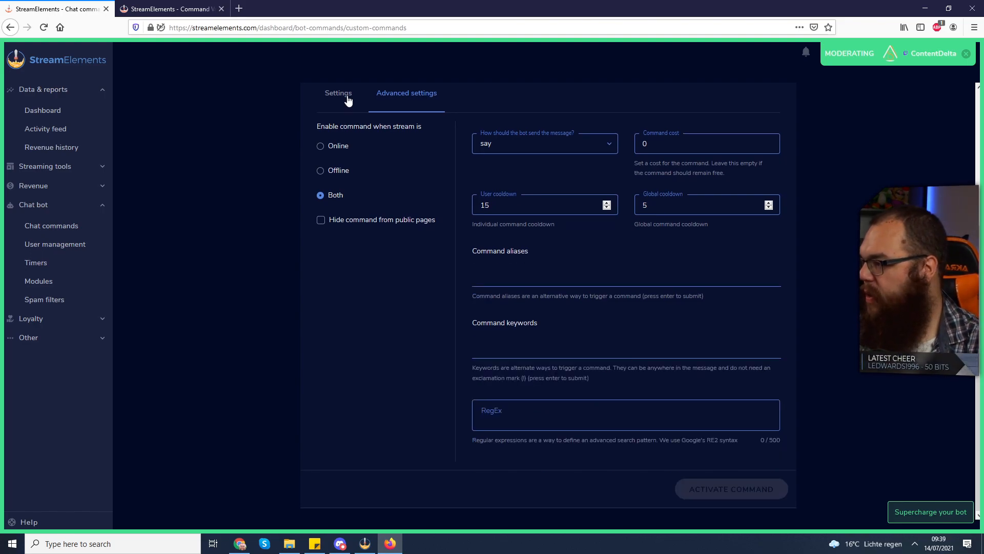
{"action": "left_click", "coordinate": [348, 100]}
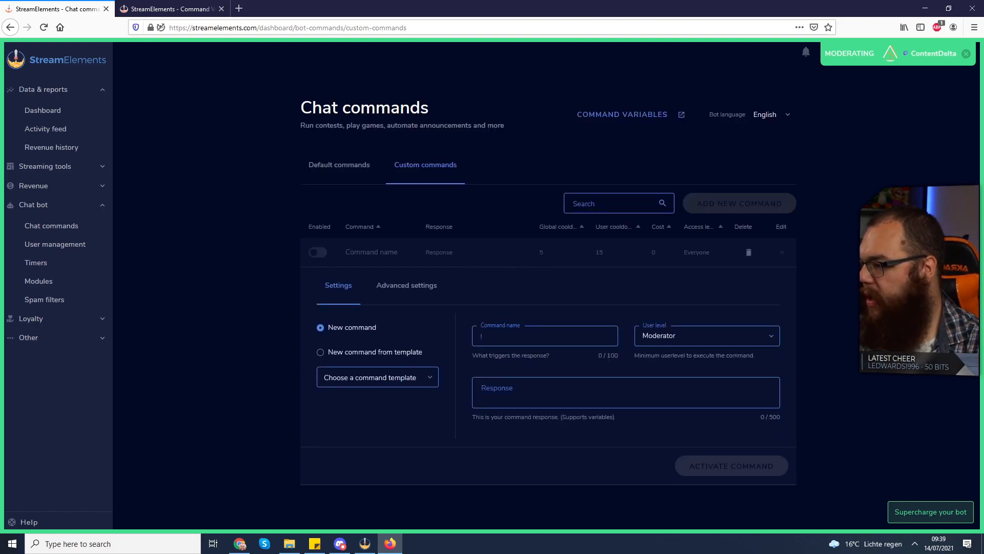